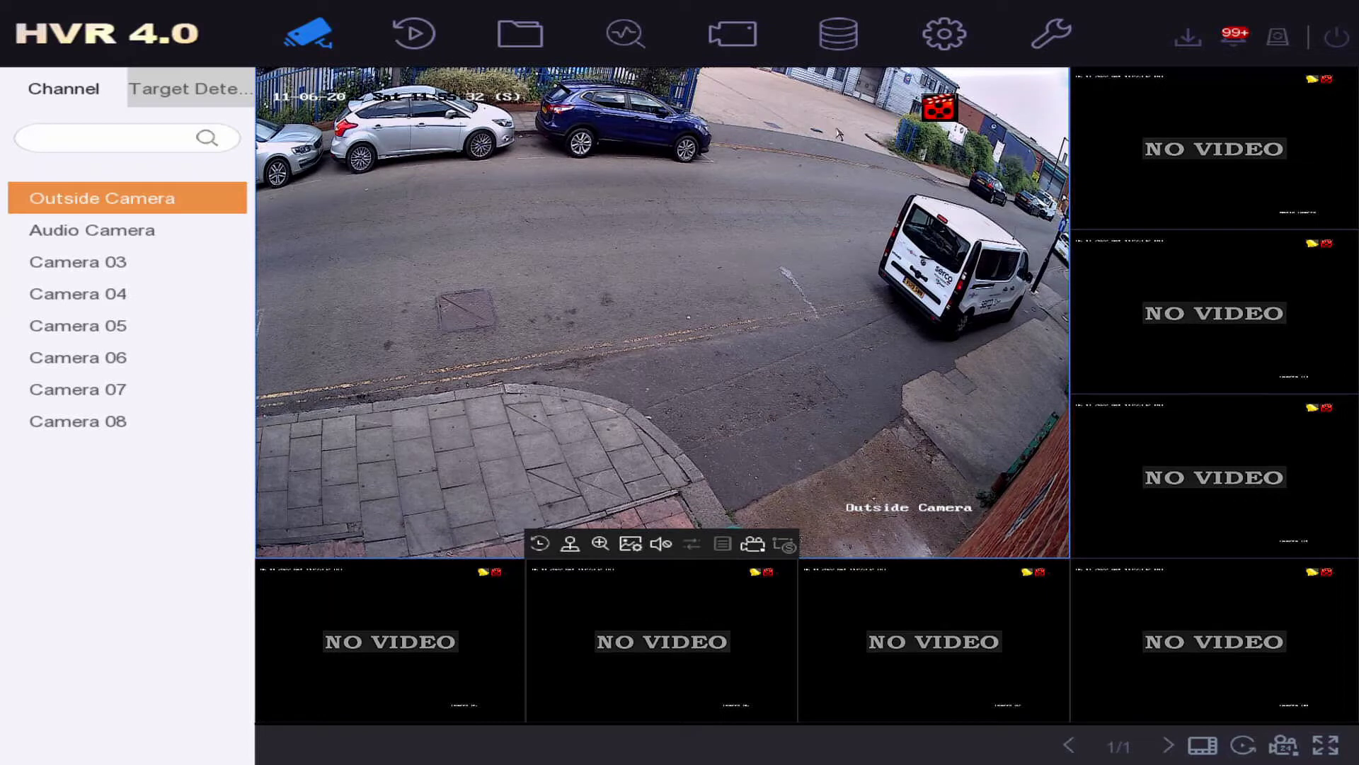
# Open the Storage Device list showing the 465.77GB hard drive, Normal, 378.00GB free.
pyautogui.click(840, 58)
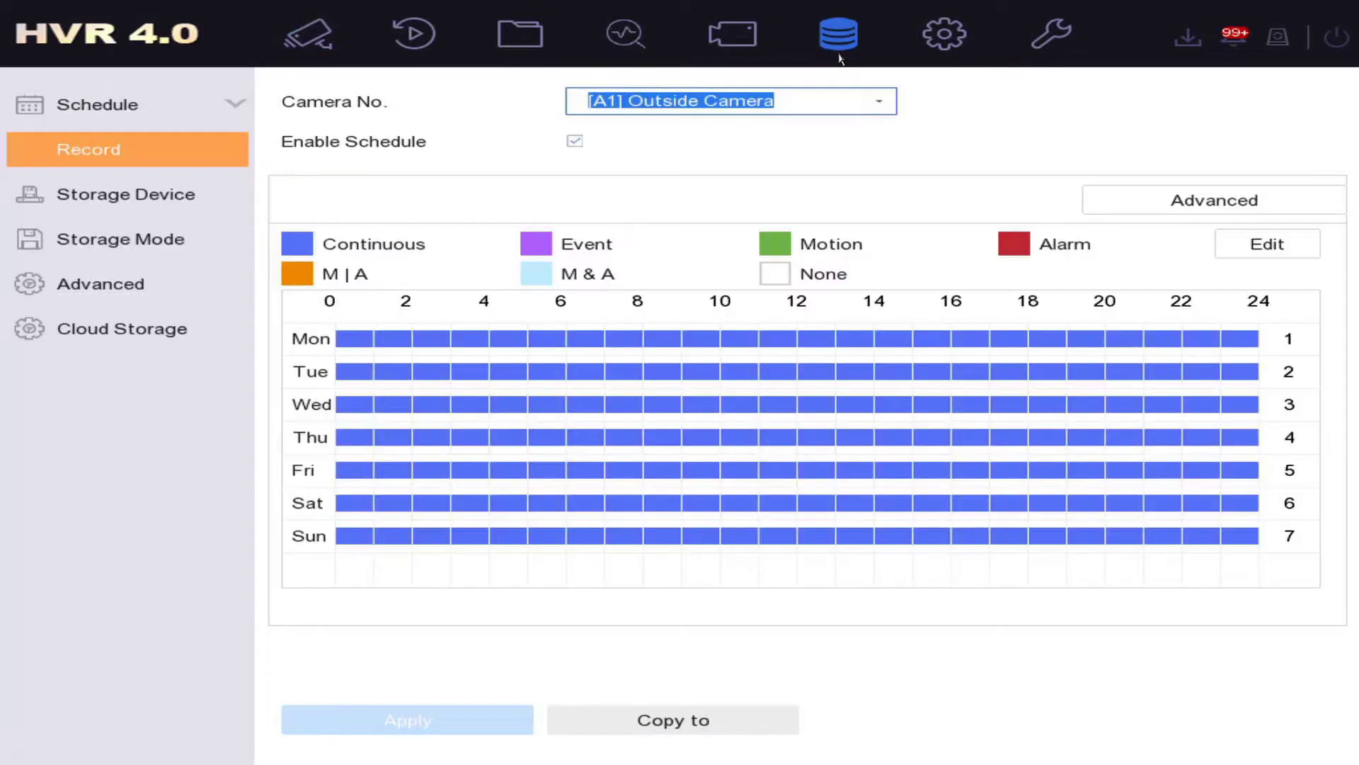
pyautogui.click(153, 195)
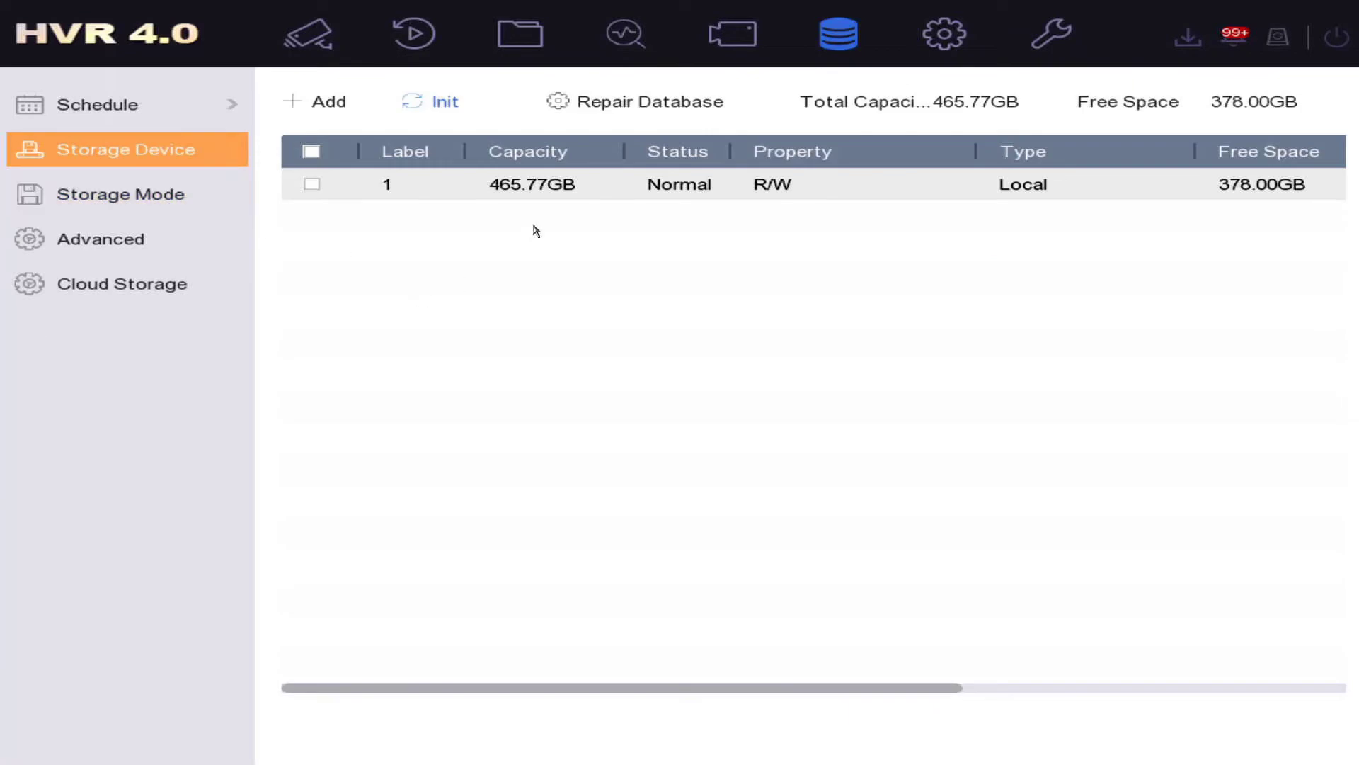